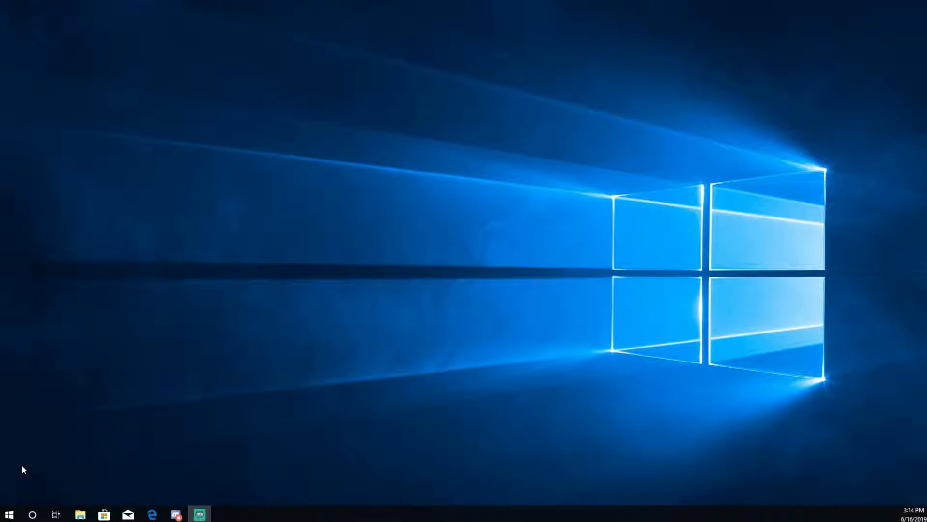
# Step: Check the processor, installed RAM and Windows edition in the PC's system information
pyautogui.rightClick(9, 514)
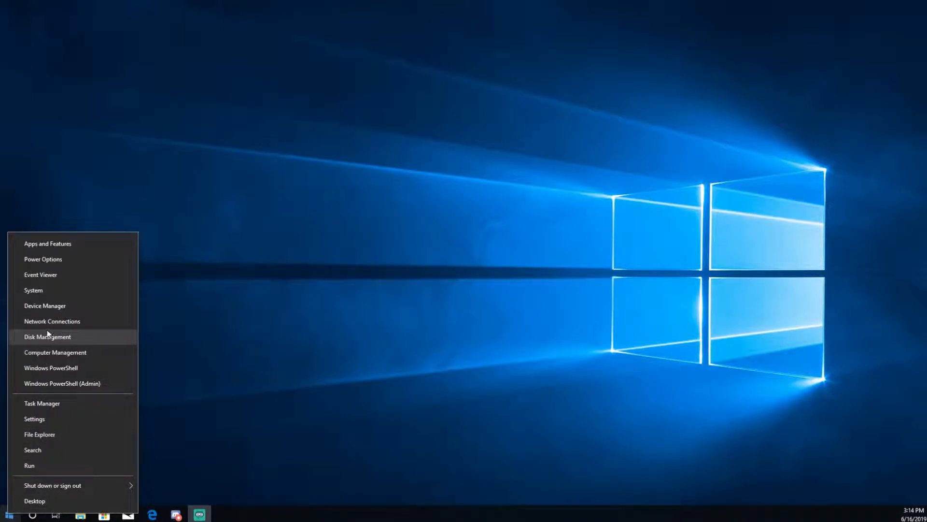
pyautogui.click(60, 291)
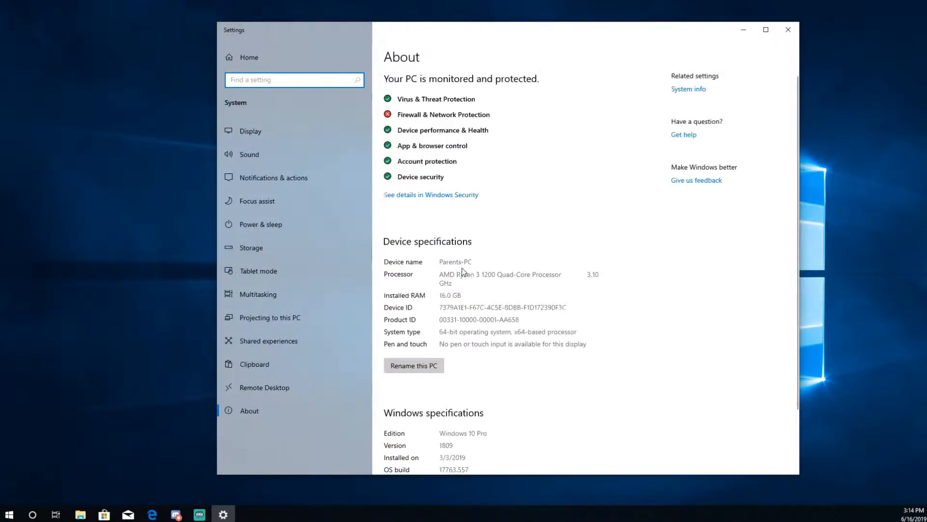
pyautogui.scroll(-3, 487, 324)
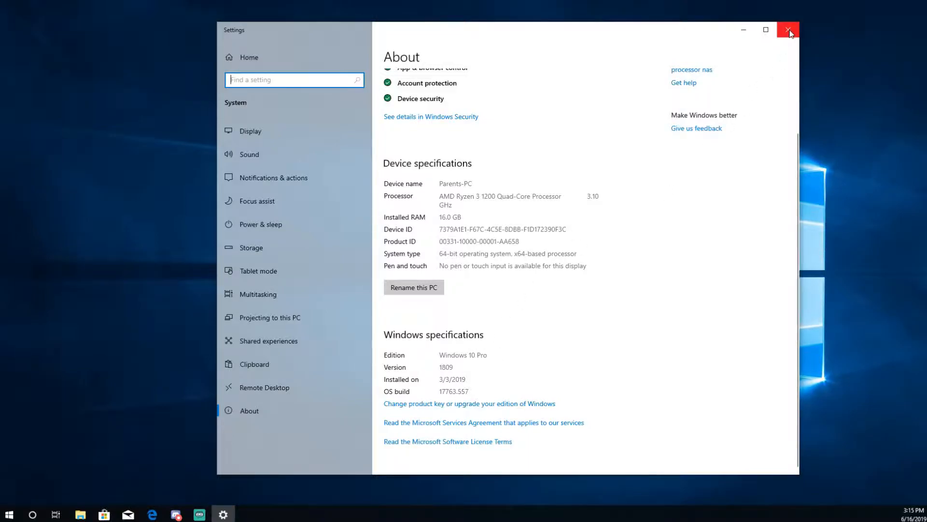
pyautogui.click(789, 30)
pyautogui.rightClick(10, 514)
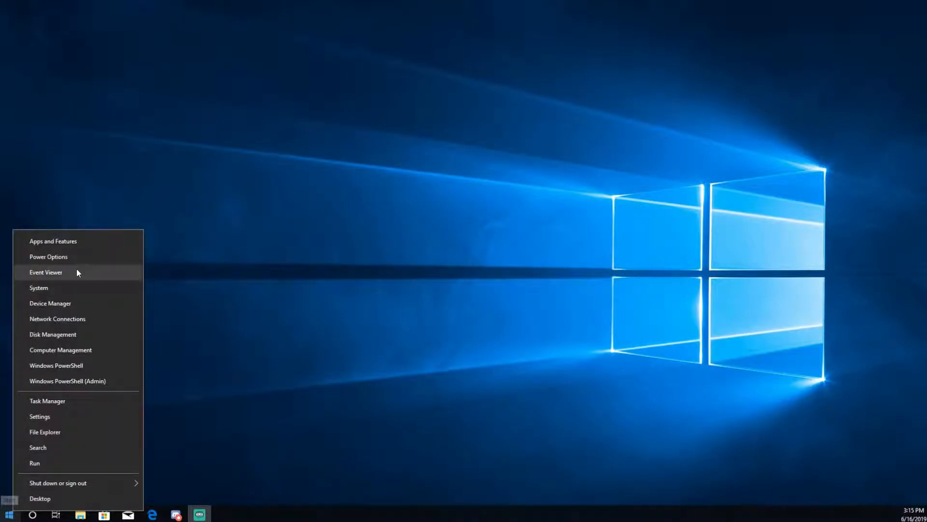
pyautogui.click(58, 291)
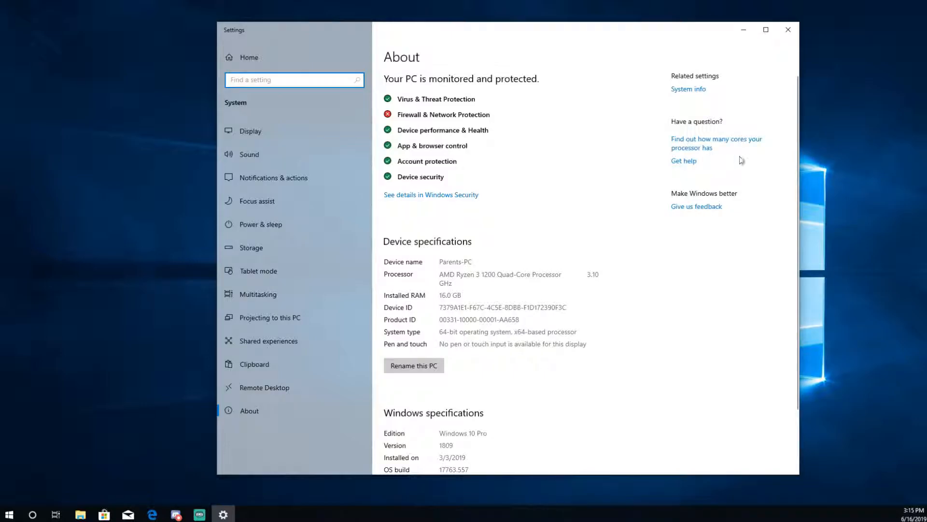
pyautogui.click(789, 30)
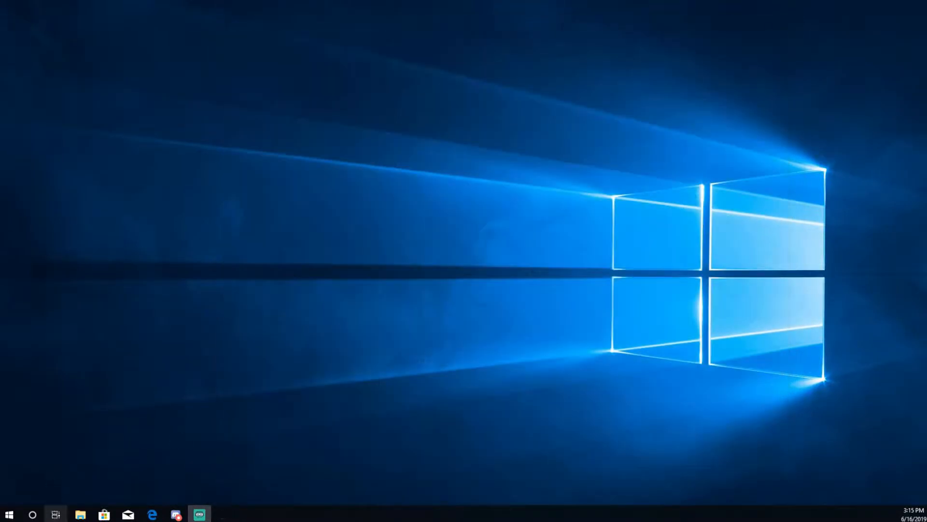
# Step: Open the Windows feature selection from Programs and Features and move its dialog clear of the installed programs list
pyautogui.press('super+x')
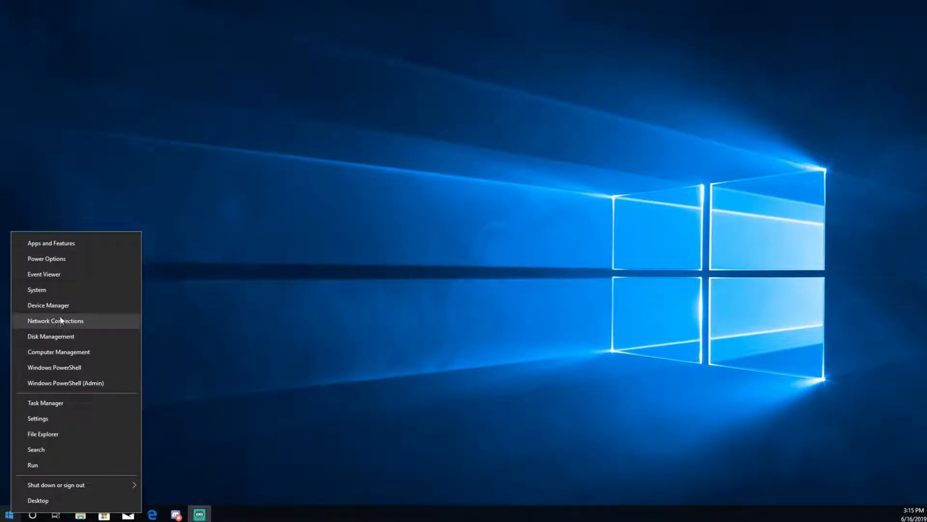
pyautogui.click(62, 243)
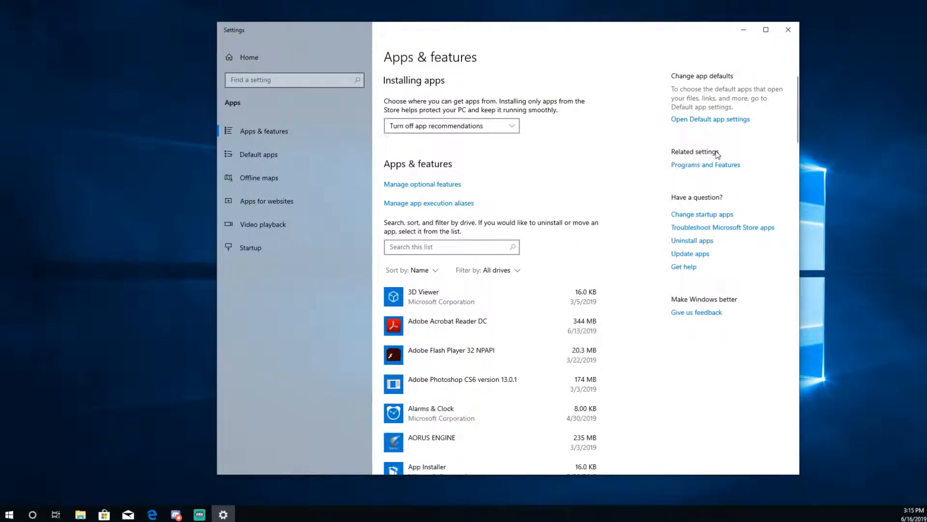
pyautogui.click(722, 166)
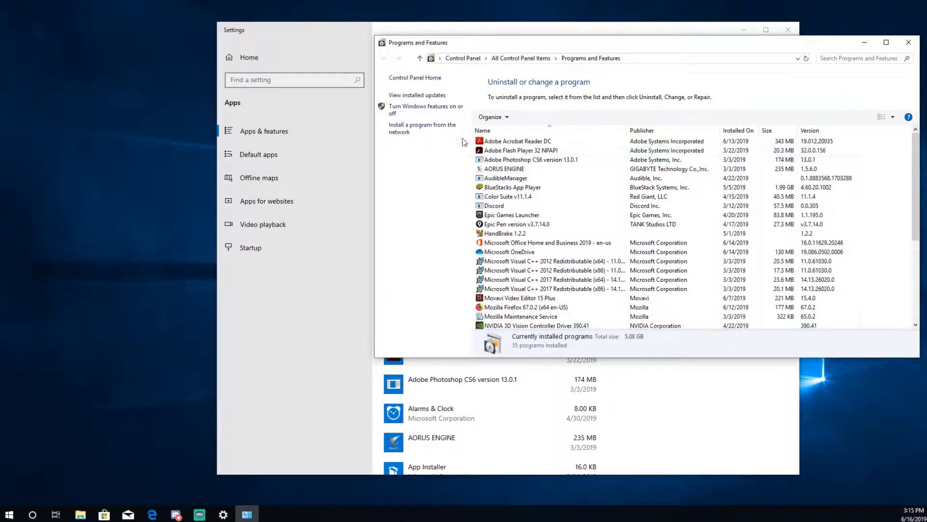
pyautogui.click(427, 108)
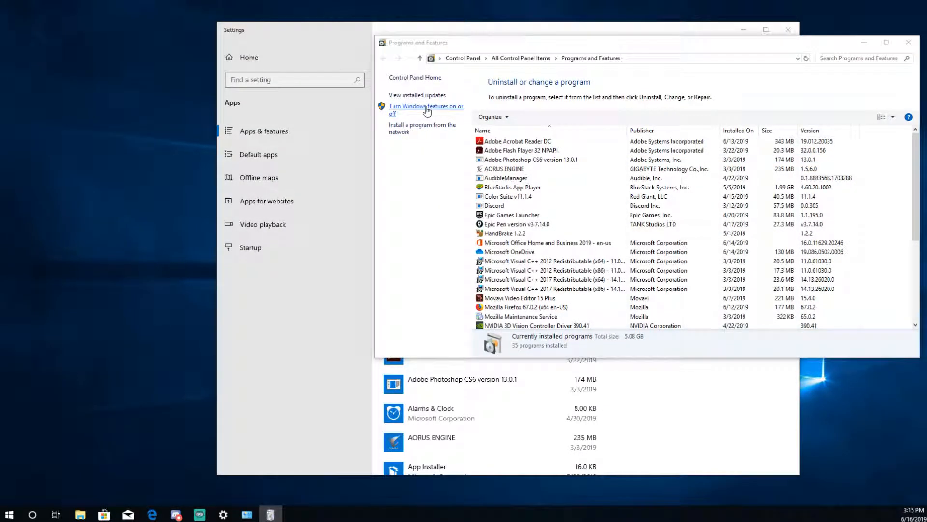
pyautogui.moveTo(0, 160); pyautogui.dragTo(368, 104)
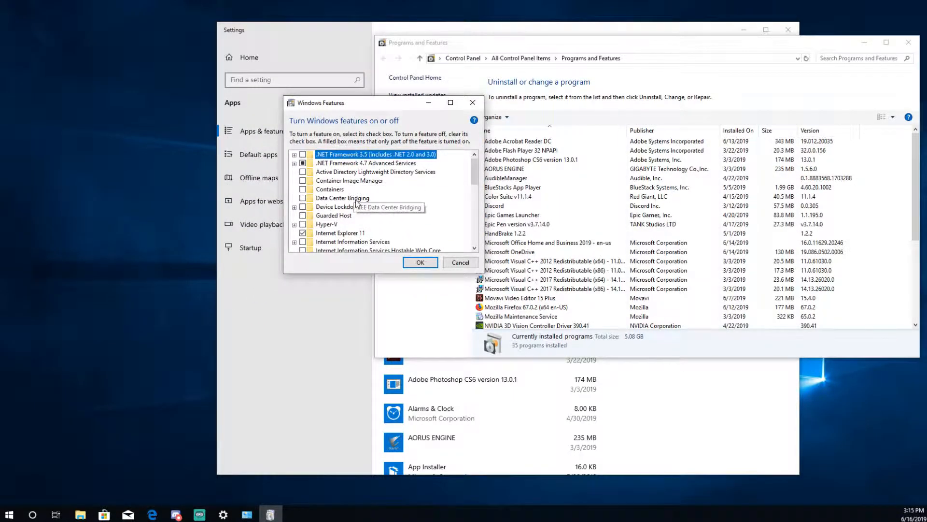
# Step: Expand Hyper-V in the feature list, including its Management Tools and Platform components
pyautogui.scroll(-1, 357, 202)
pyautogui.scroll(-2, 357, 203)
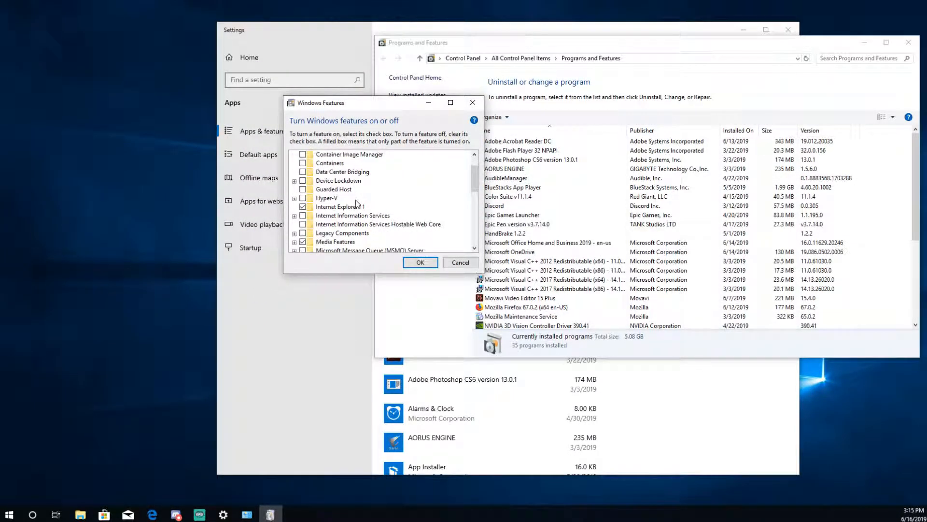
pyautogui.click(294, 198)
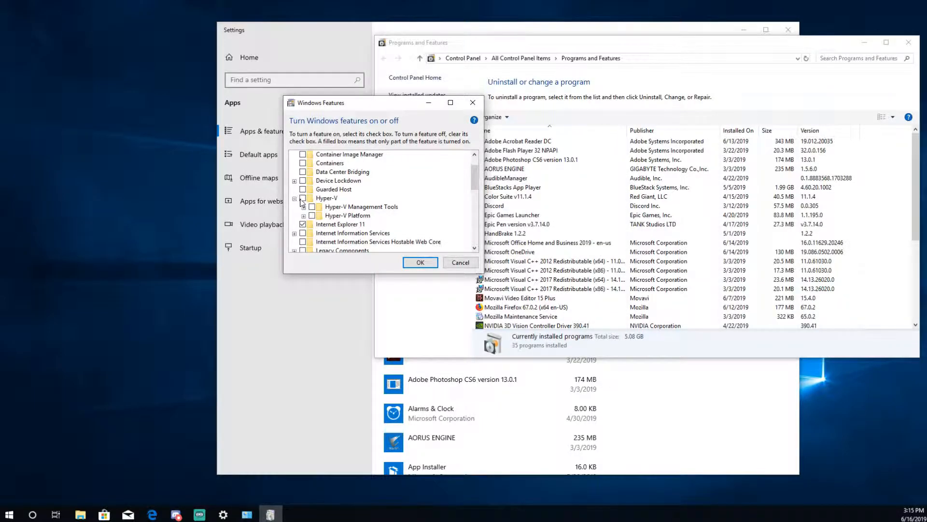
pyautogui.click(303, 208)
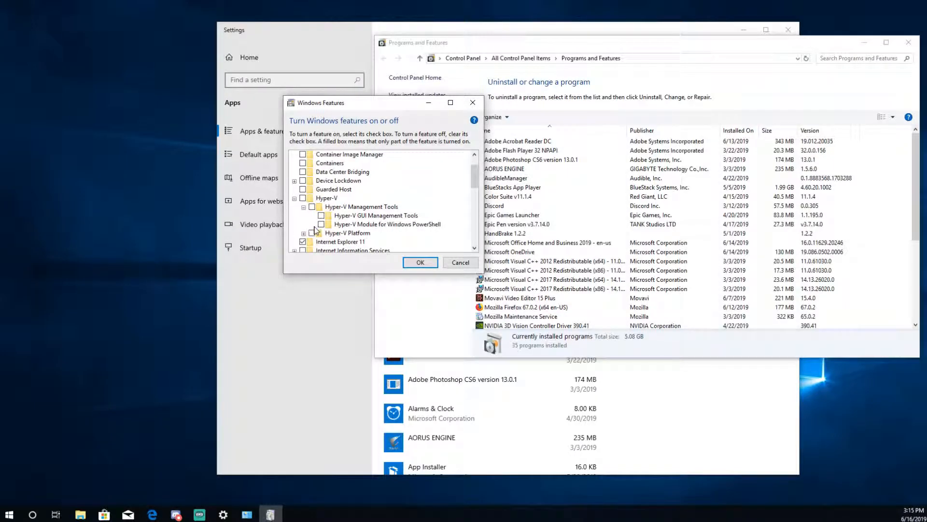
pyautogui.click(304, 233)
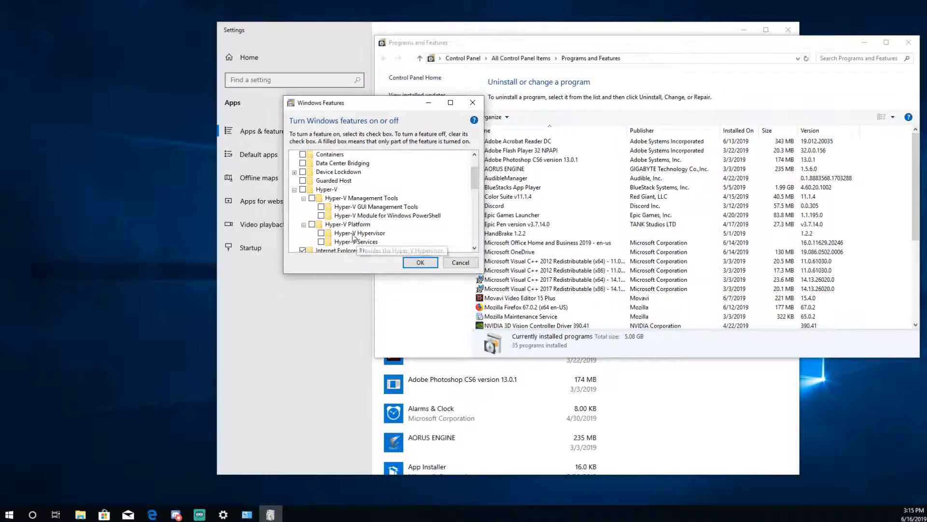
# Step: Turn on Hyper-V with its GUI Management Tools, Module for Windows PowerShell, Hypervisor and Services, and apply the feature change
pyautogui.click(310, 190)
pyautogui.click(303, 189)
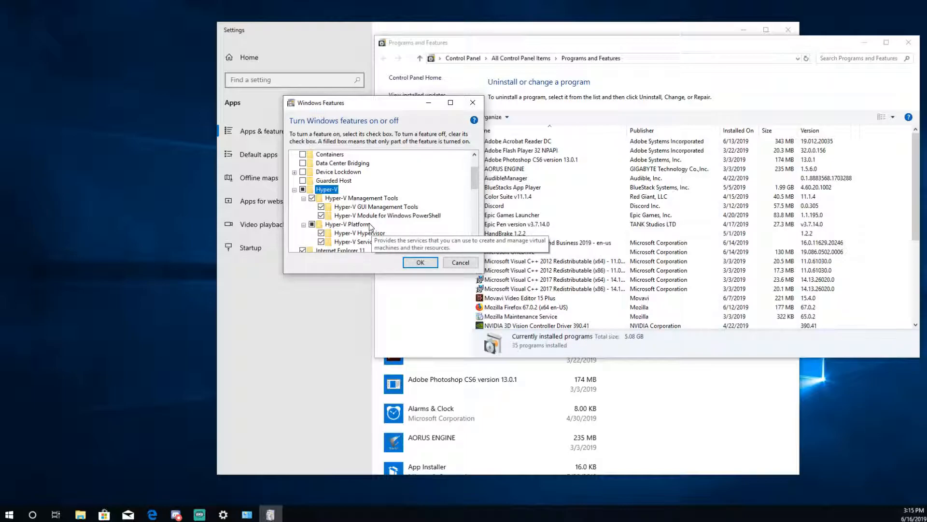
pyautogui.click(322, 216)
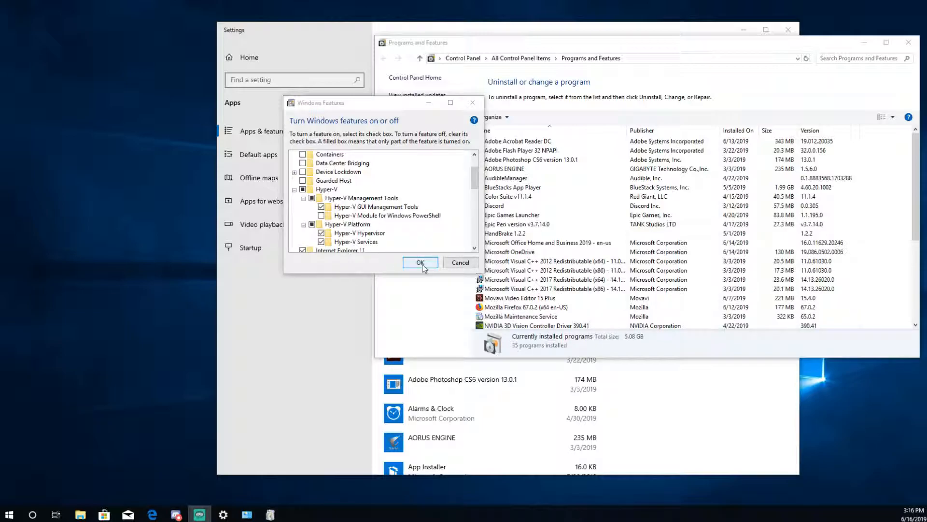
pyautogui.click(321, 215)
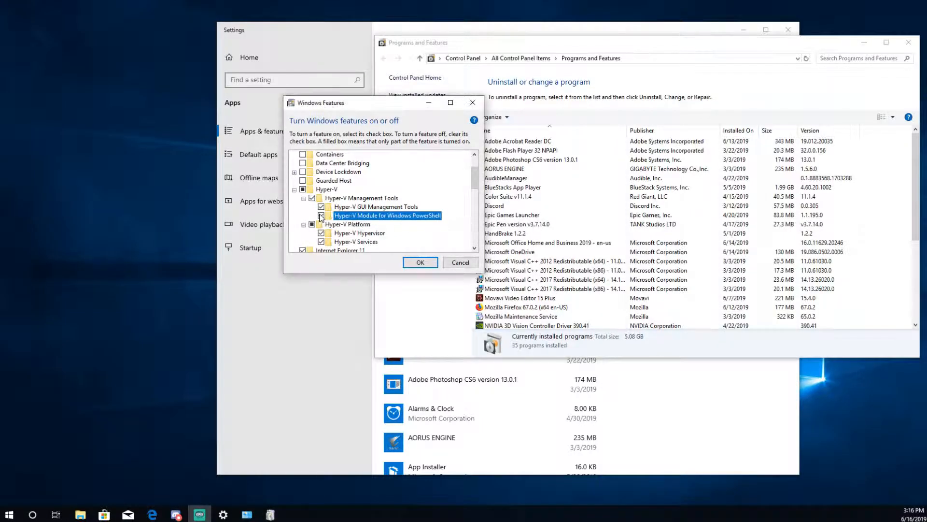
pyautogui.click(420, 264)
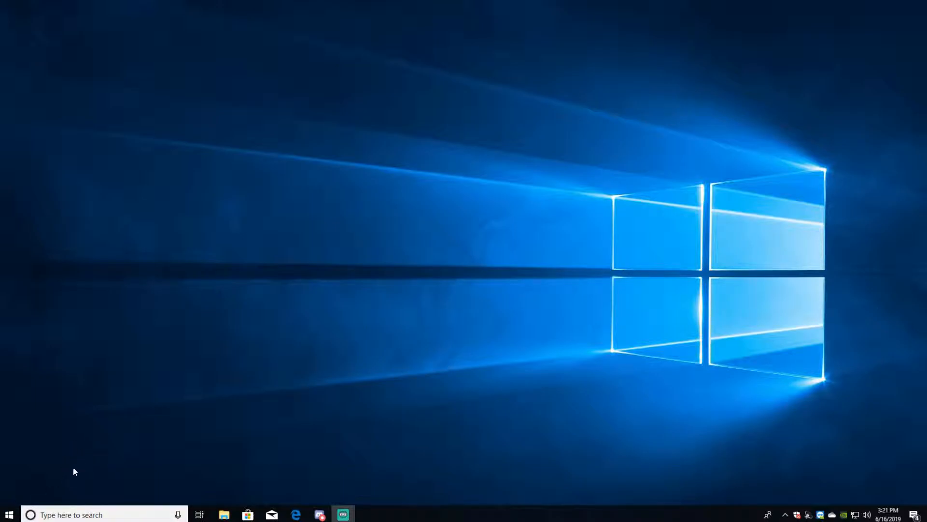
# Step: Search for and launch Hyper-V Manager, maximize it, and select the local server
pyautogui.click(69, 517)
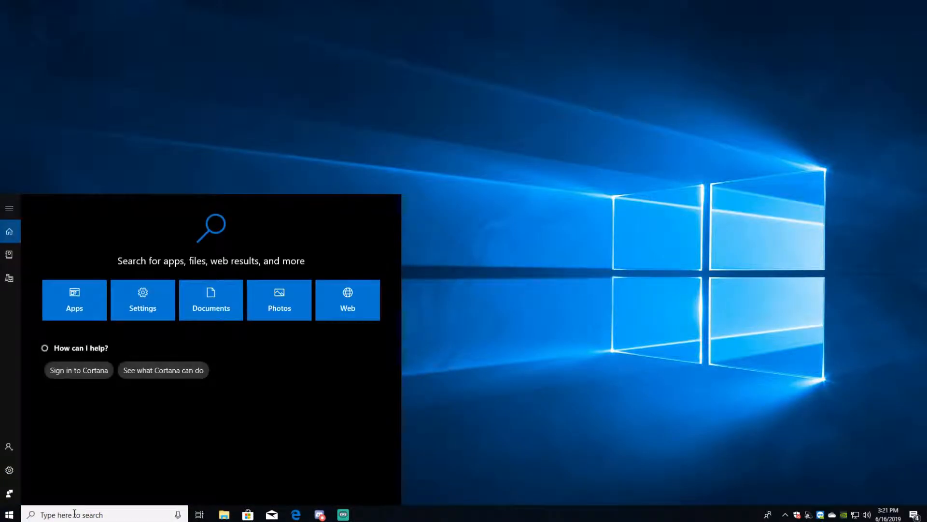
pyautogui.write('hyper')
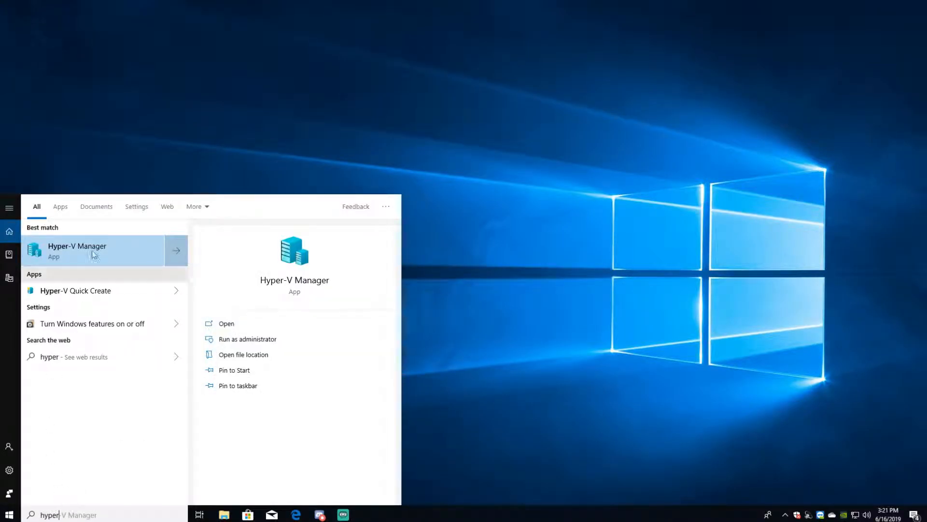
pyautogui.click(80, 248)
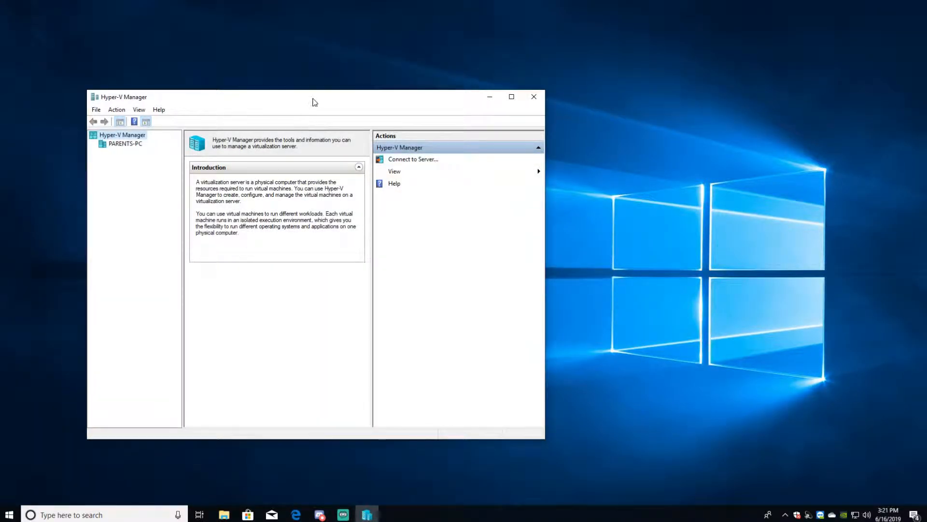
pyautogui.doubleClick(315, 102)
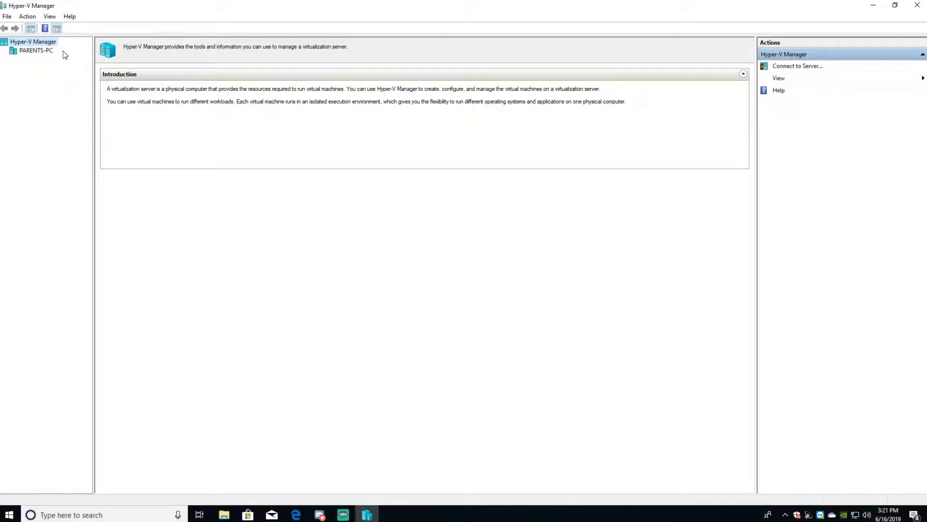
pyautogui.click(45, 51)
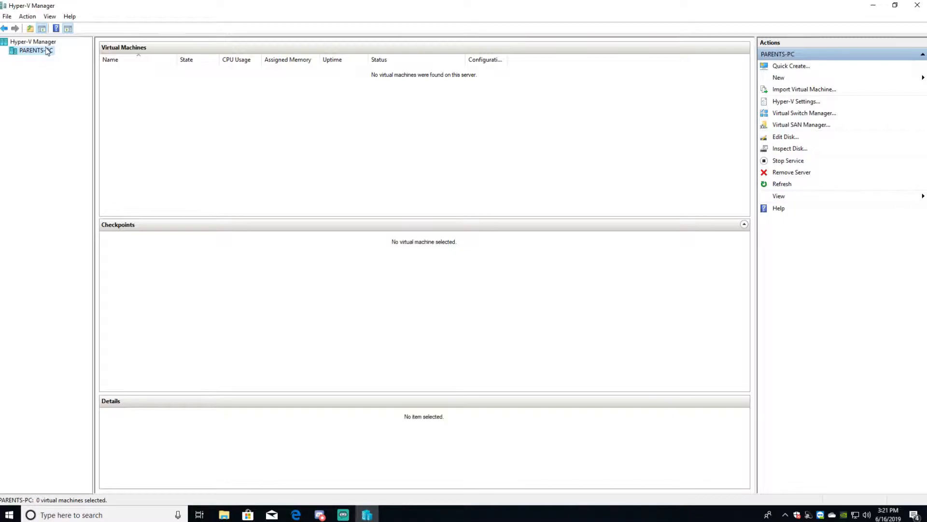
# Step: Review the default virtual hard disk and virtual machine folders in the local server's Hyper-V settings
pyautogui.rightClick(46, 51)
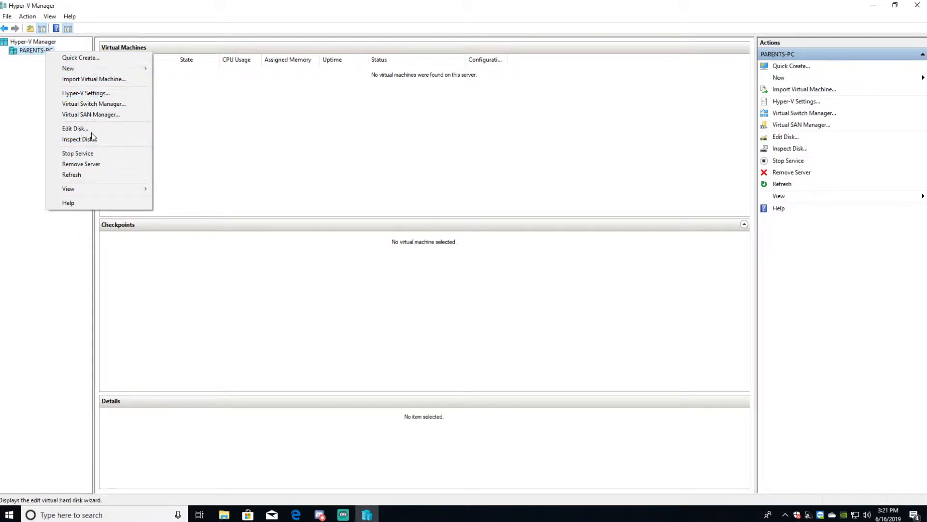
pyautogui.click(89, 93)
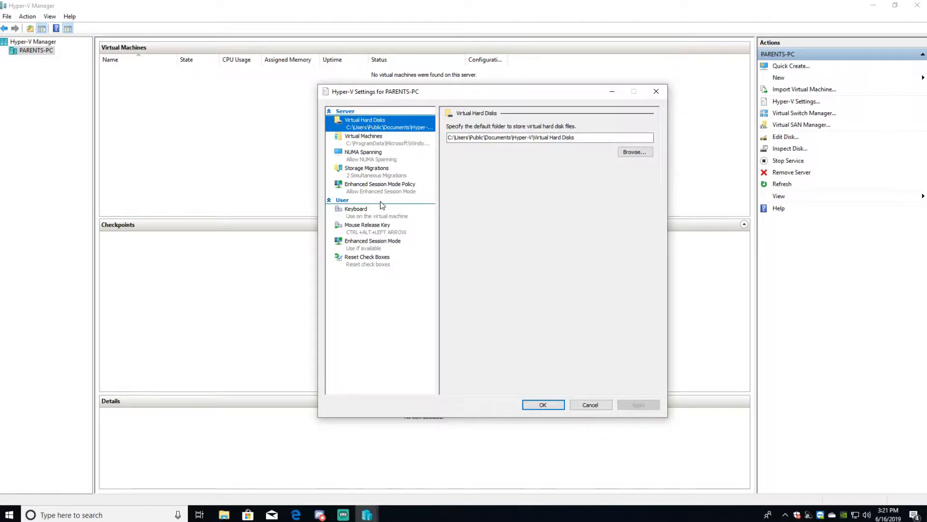
pyautogui.click(364, 141)
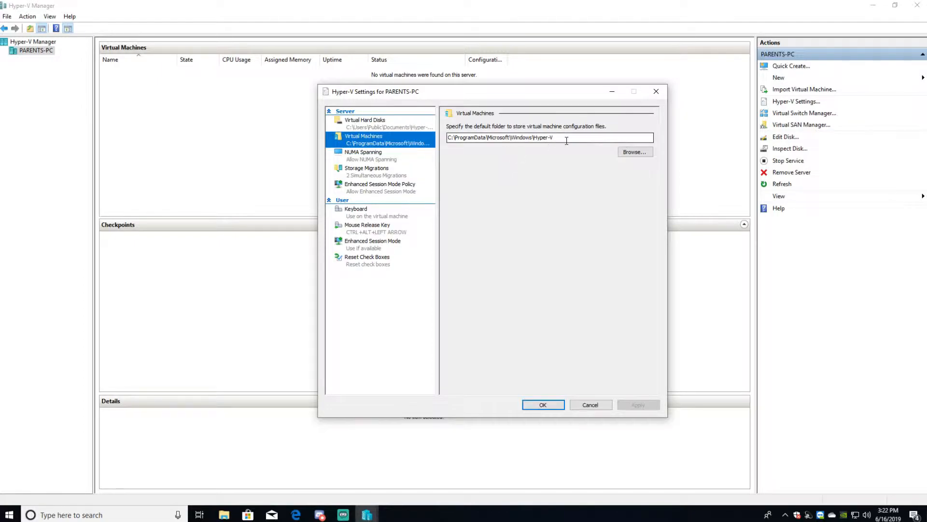
pyautogui.click(372, 123)
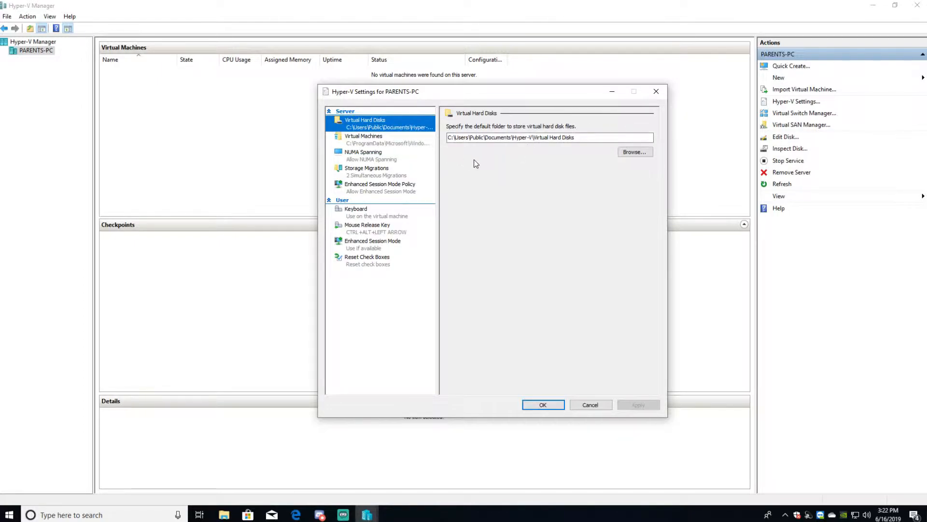
pyautogui.click(373, 140)
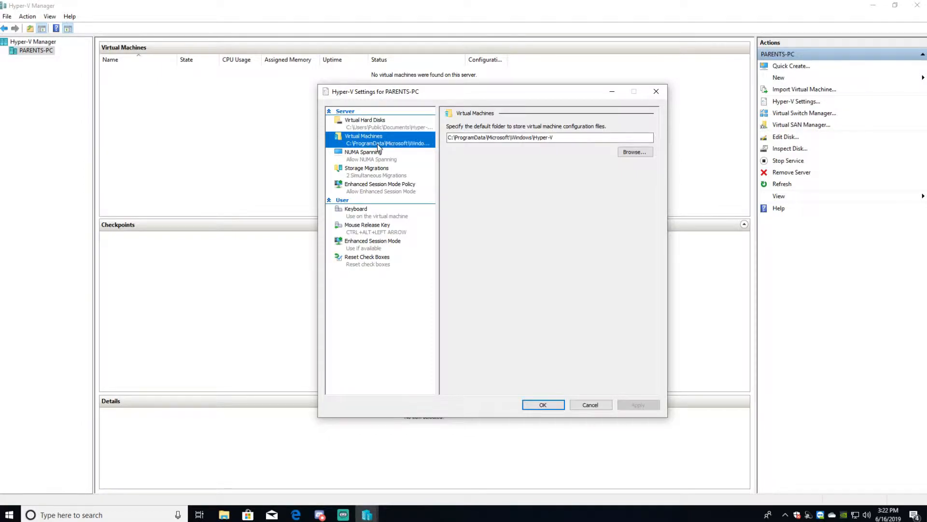
pyautogui.click(370, 123)
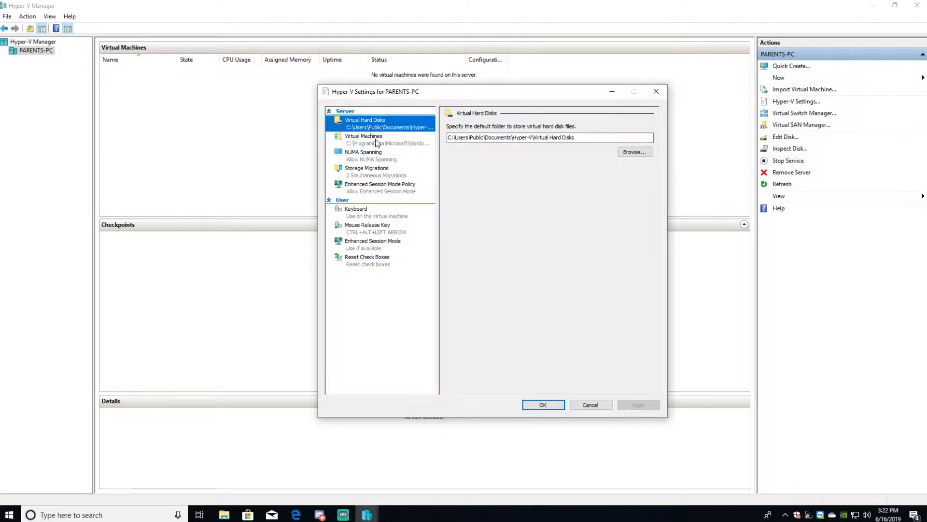
pyautogui.click(376, 141)
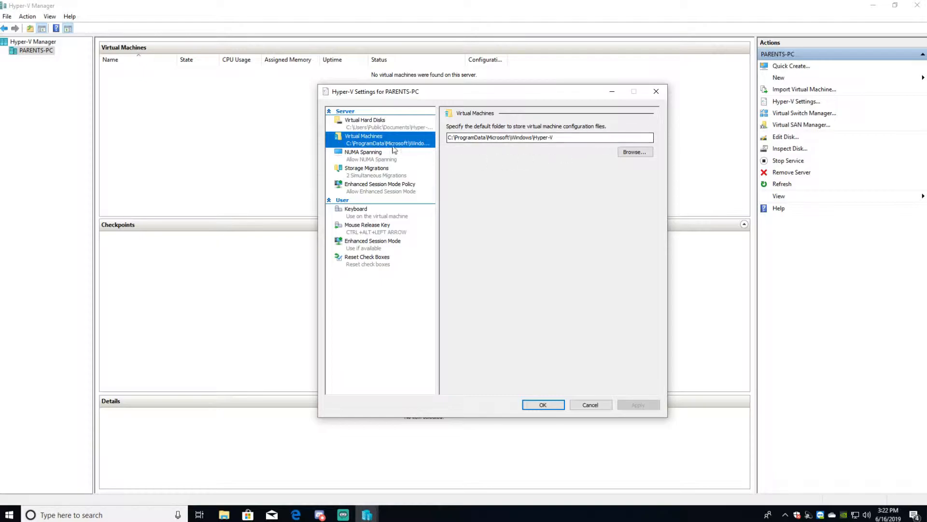
pyautogui.click(555, 405)
# Step: Start creating a new virtual machine on the local server and advance the wizard to Specify Name and Location
pyautogui.rightClick(42, 48)
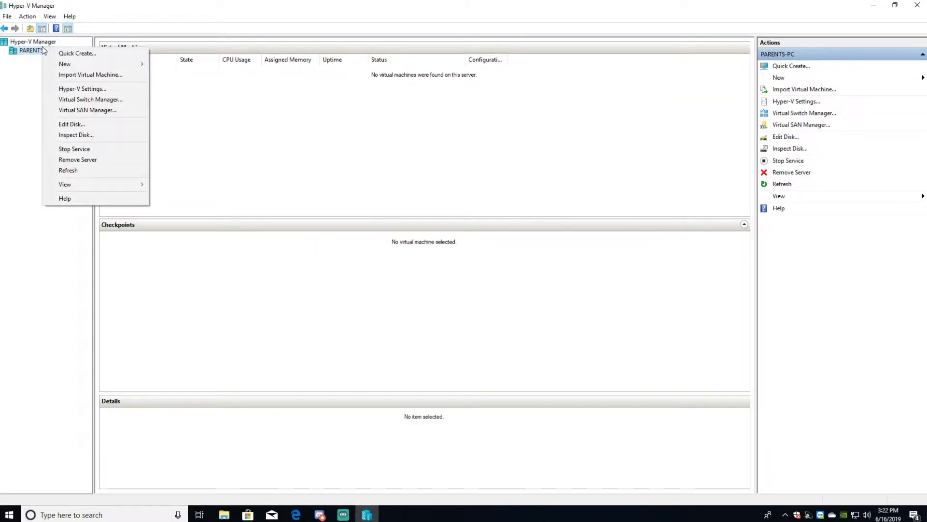
pyautogui.moveTo(67, 64)
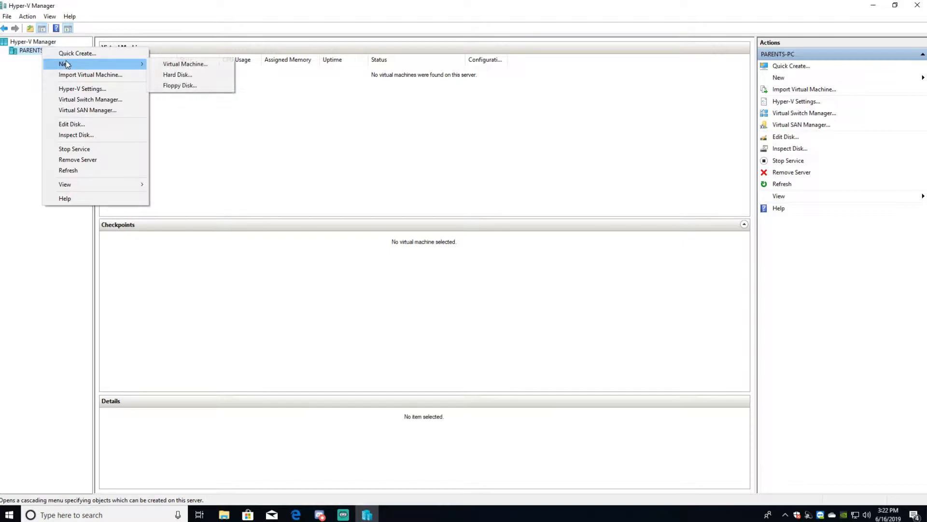
pyautogui.click(182, 65)
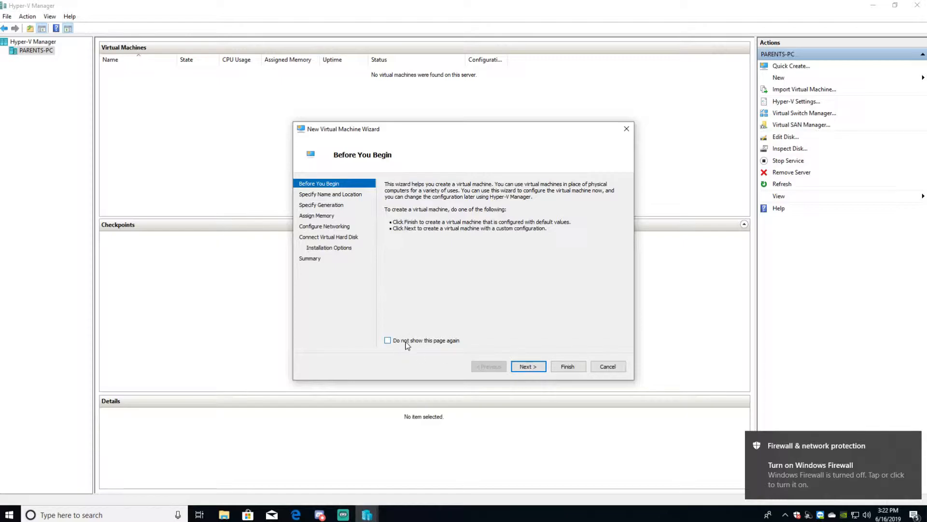
pyautogui.click(528, 366)
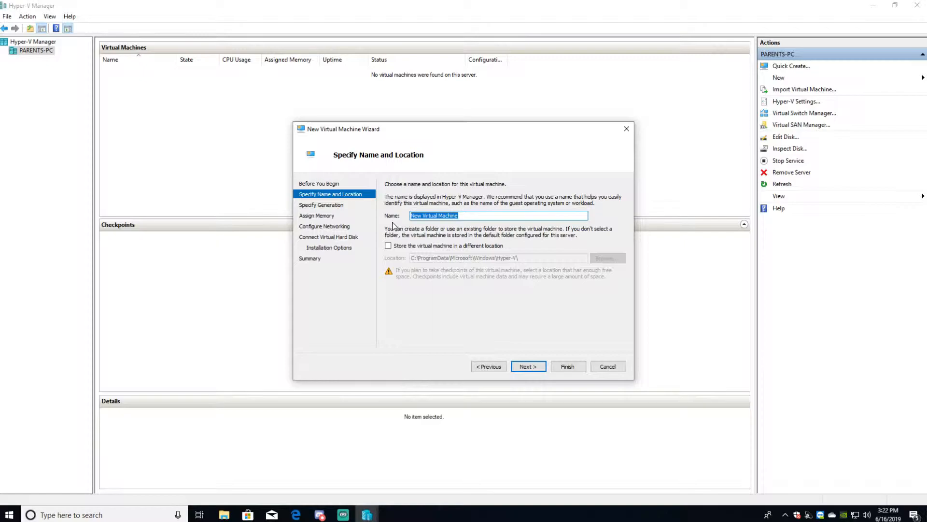
# Step: Name the virtual machine Vm-Win7PRO, keep its default storage location, and accept Generation 1
pyautogui.write('Win')
pyautogui.press('BackSpace')
pyautogui.press('BackSpace')
pyautogui.press('BackSpace')
pyautogui.write('Vm-Win7pPRO')
pyautogui.click(529, 367)
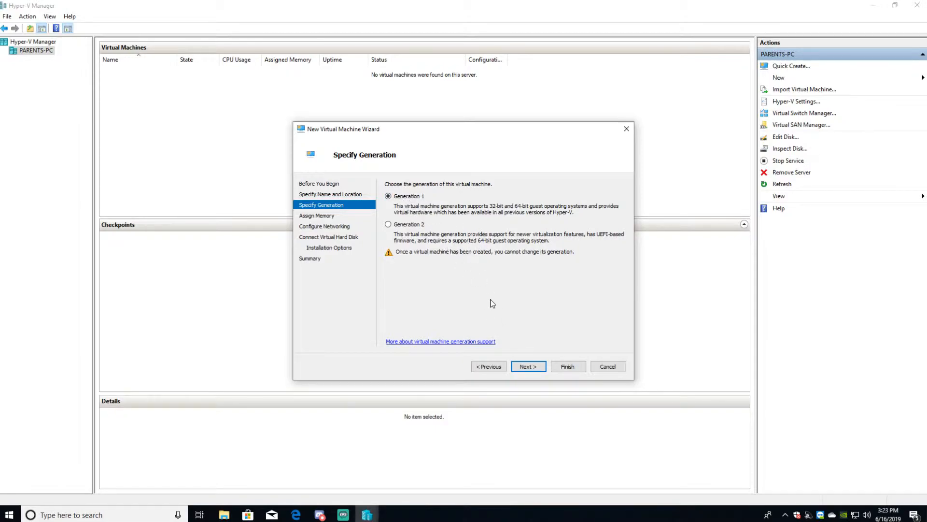
pyautogui.click(537, 367)
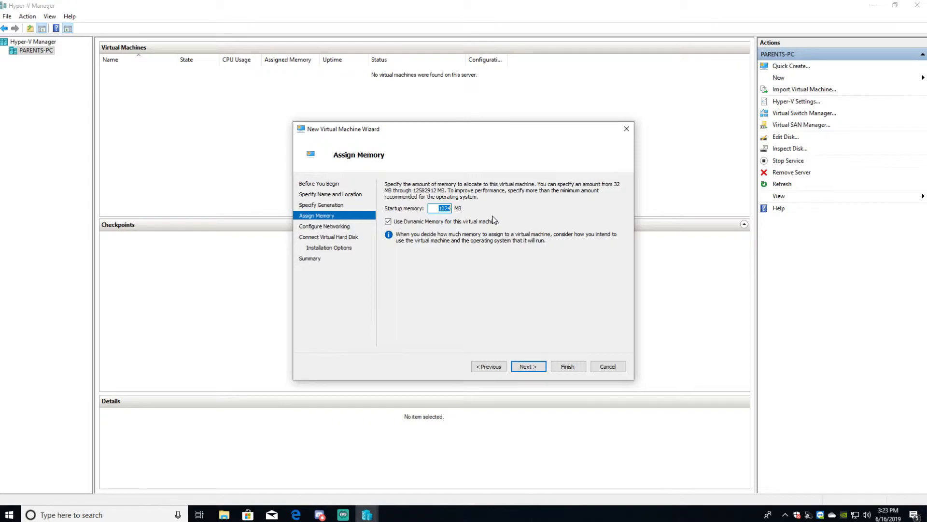
# Step: Assign 2048 MB of startup memory with Dynamic Memory and connect the network adapter to Default Switch
pyautogui.write('2048')
pyautogui.click(531, 368)
pyautogui.click(464, 203)
pyautogui.click(447, 218)
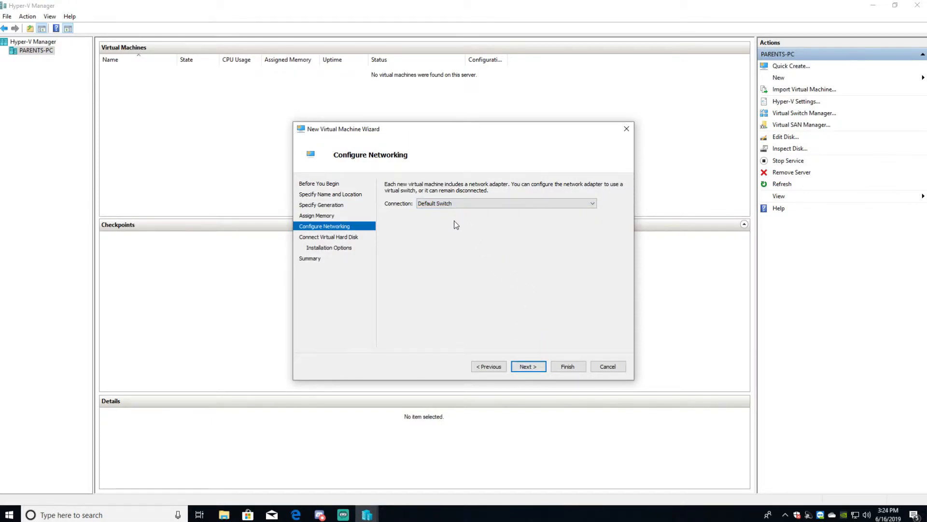
pyautogui.click(528, 365)
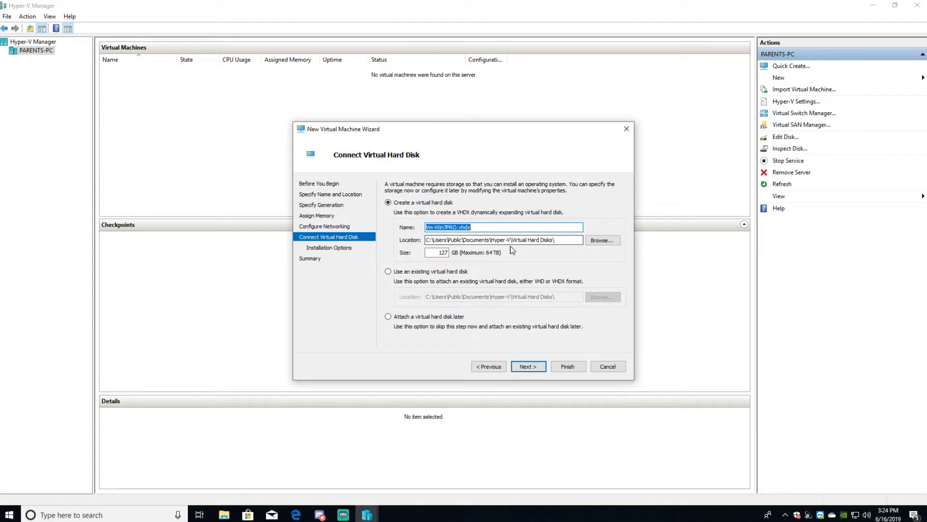
# Step: Set the new virtual hard disk's size to 40 GB, keeping its default name and location
pyautogui.click(437, 253)
pyautogui.doubleClick(437, 253)
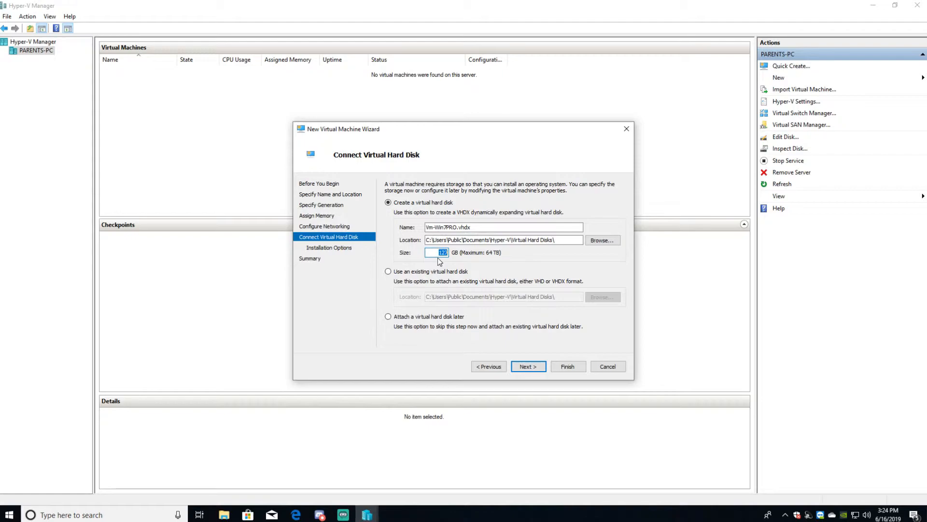
pyautogui.write('40')
pyautogui.click(532, 366)
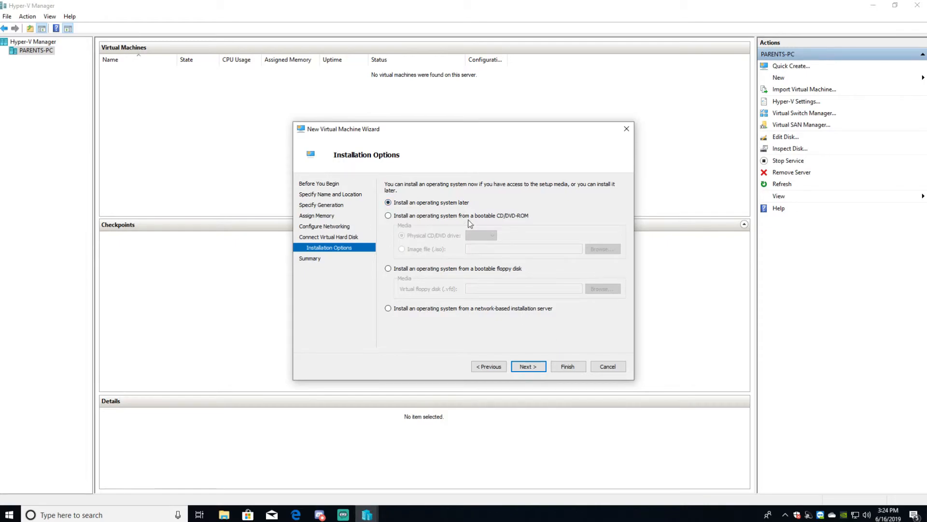
# Step: Choose to install an operating system later and finish creating the virtual machine
pyautogui.click(527, 367)
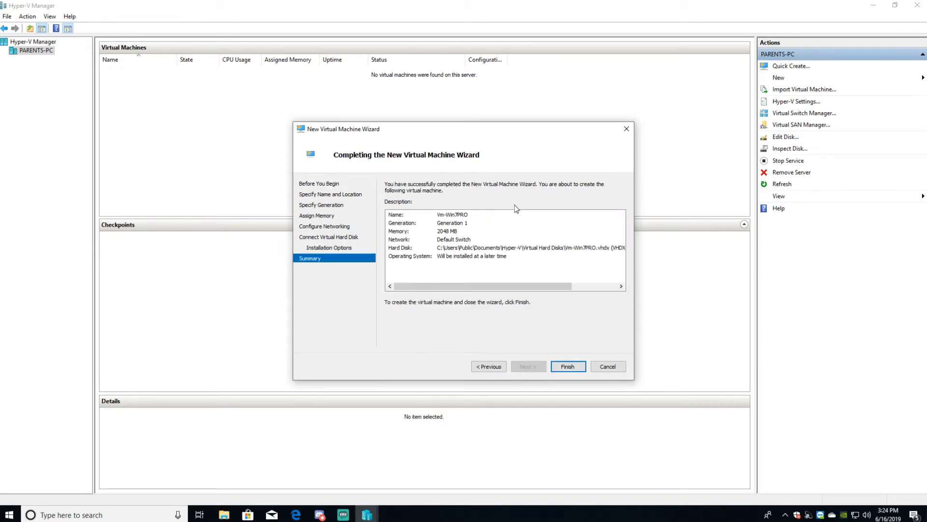
pyautogui.click(568, 367)
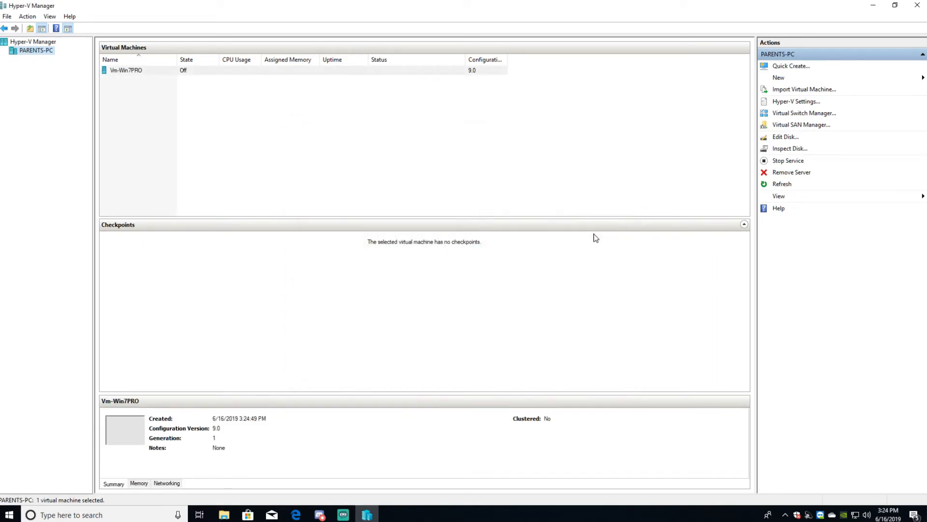
pyautogui.click(279, 139)
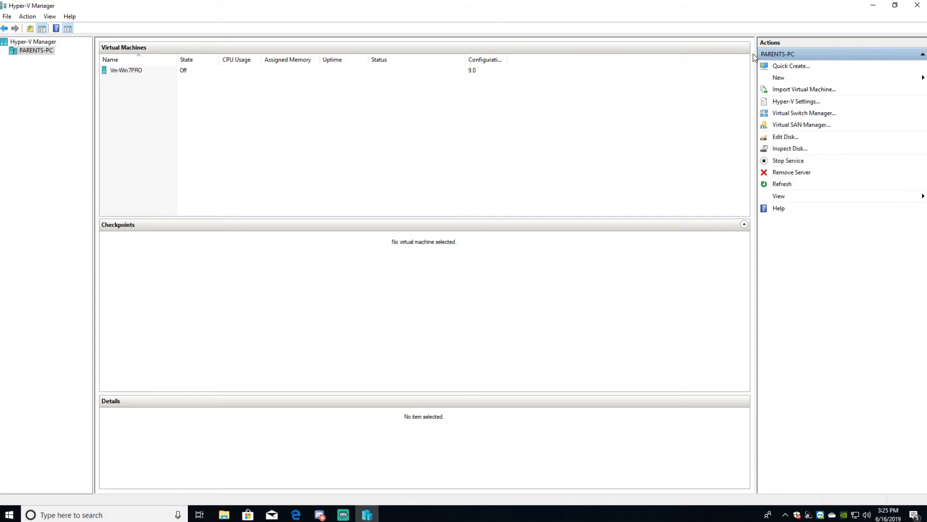